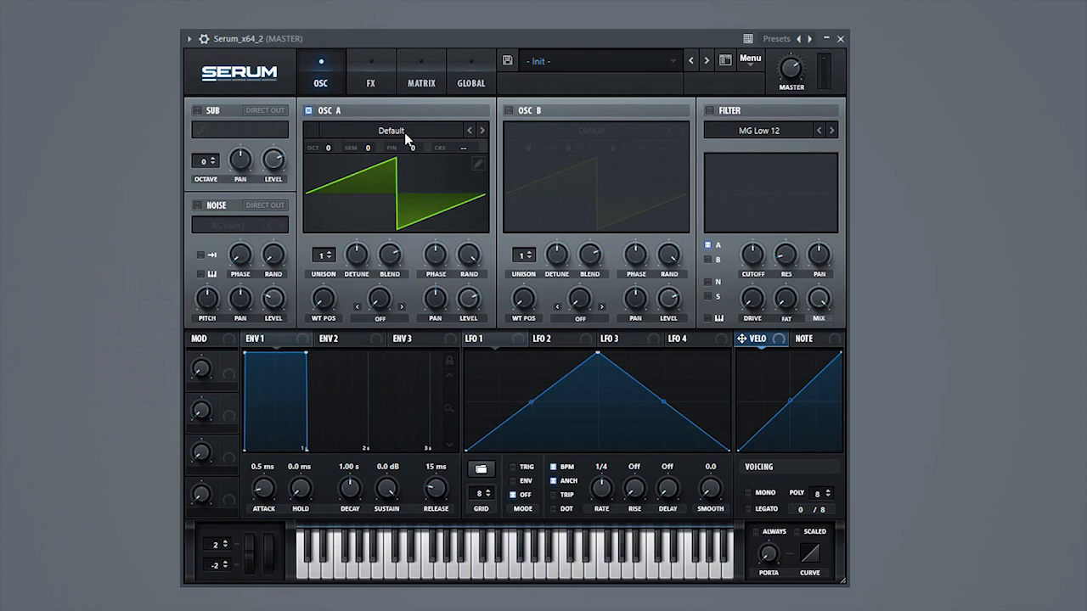
- Load the Analog wavetable MB Saw into oscillator A
left_click(405, 132)
mouse_move(500, 150)
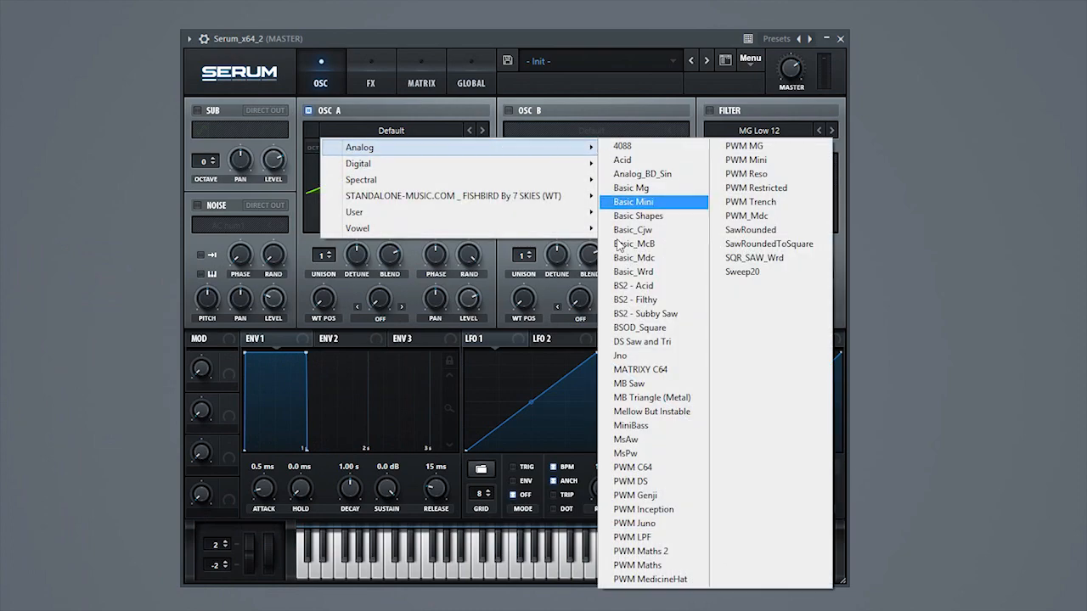
left_click(626, 384)
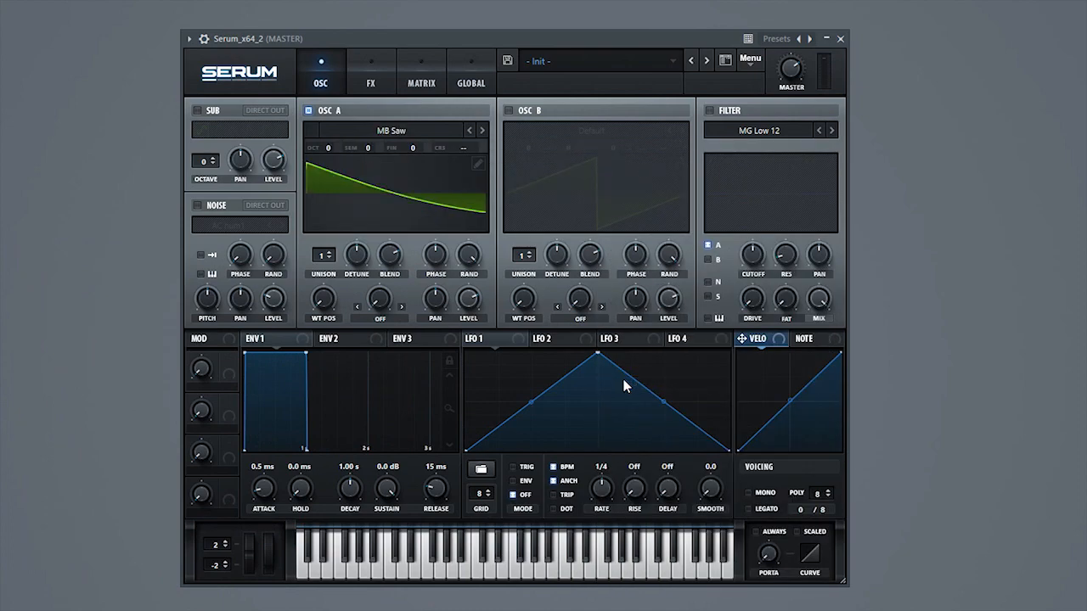
- Set oscillator A to 9 unison voices and reduce its detune and blend
left_click_drag(328, 256, 338, 169)
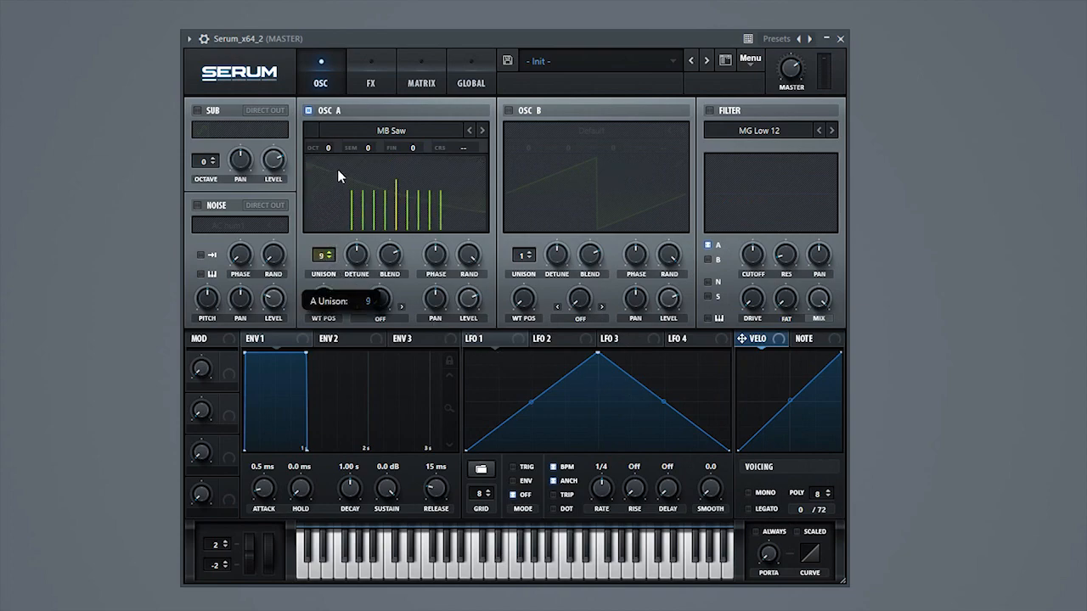
left_click_drag(357, 256, 382, 339)
left_click(388, 255)
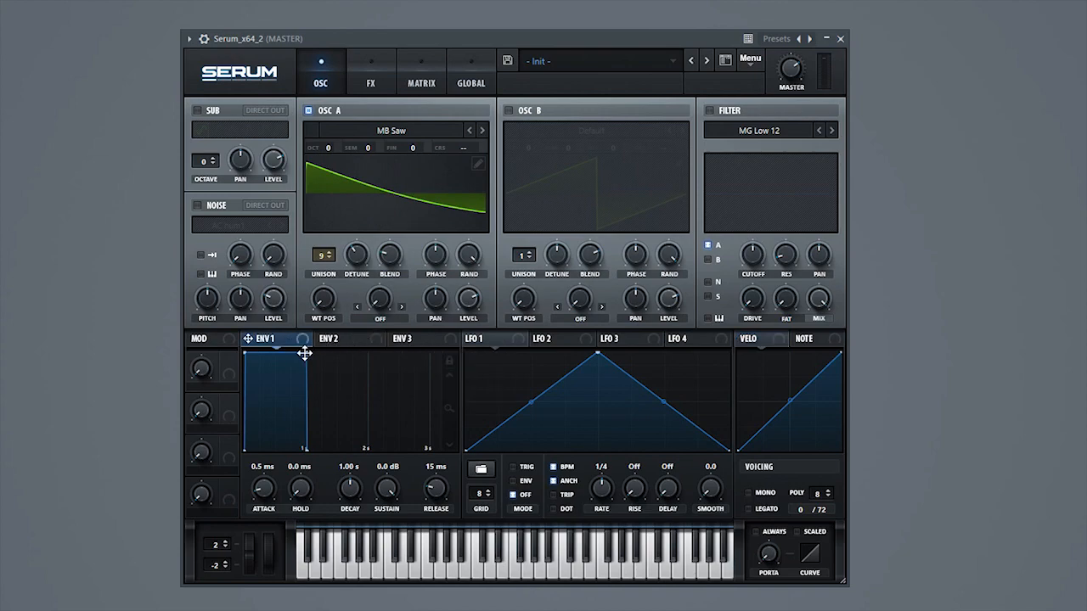
- Give envelope 1 a 1.09 s decay, -oo dB sustain and 382 ms release, and assign it to the enabled noise oscillator's level
left_click_drag(305, 353, 311, 469)
mouse_move(277, 424)
left_mouse_down()
mouse_move(287, 388)
mouse_move(291, 412)
left_mouse_up()
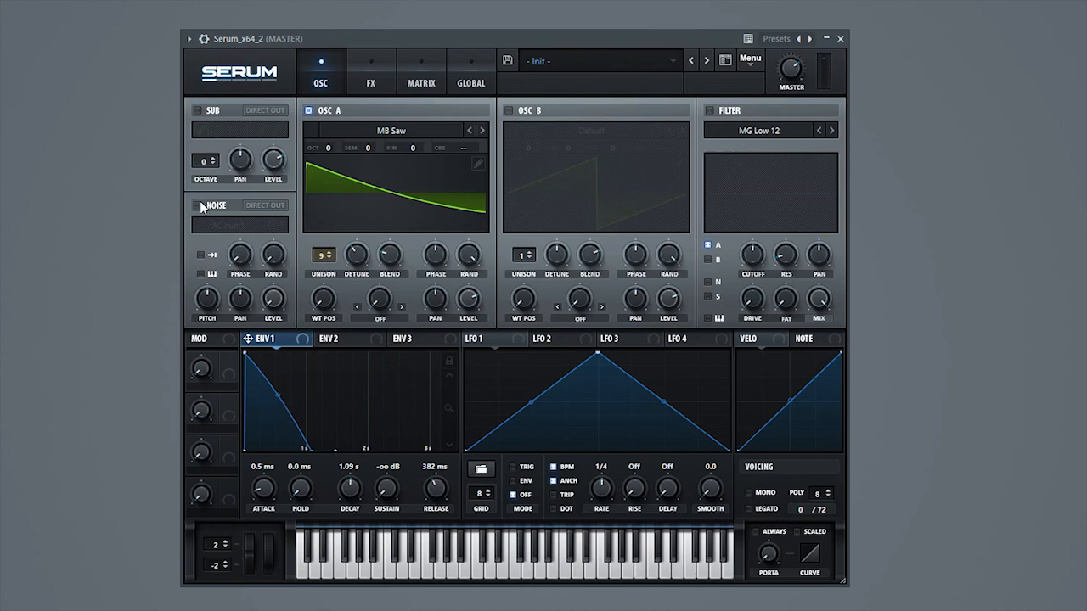
left_click(198, 205)
left_click_drag(270, 299, 257, 341)
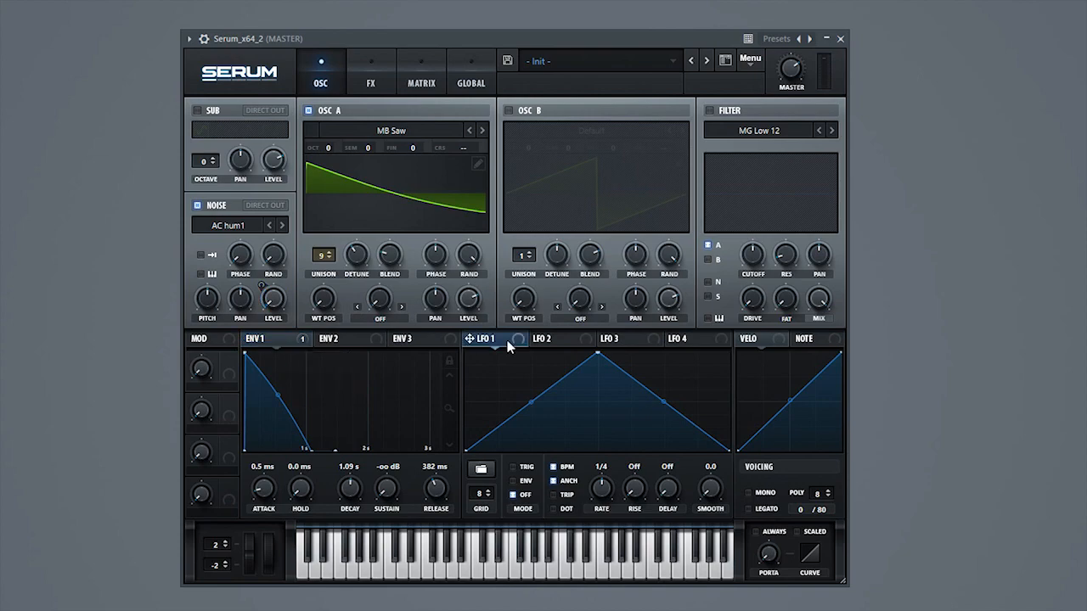
- Set LFO 1 to ENV mode with BPM sync off and a rate of 0.8 Hz
left_click(513, 481)
left_click(554, 467)
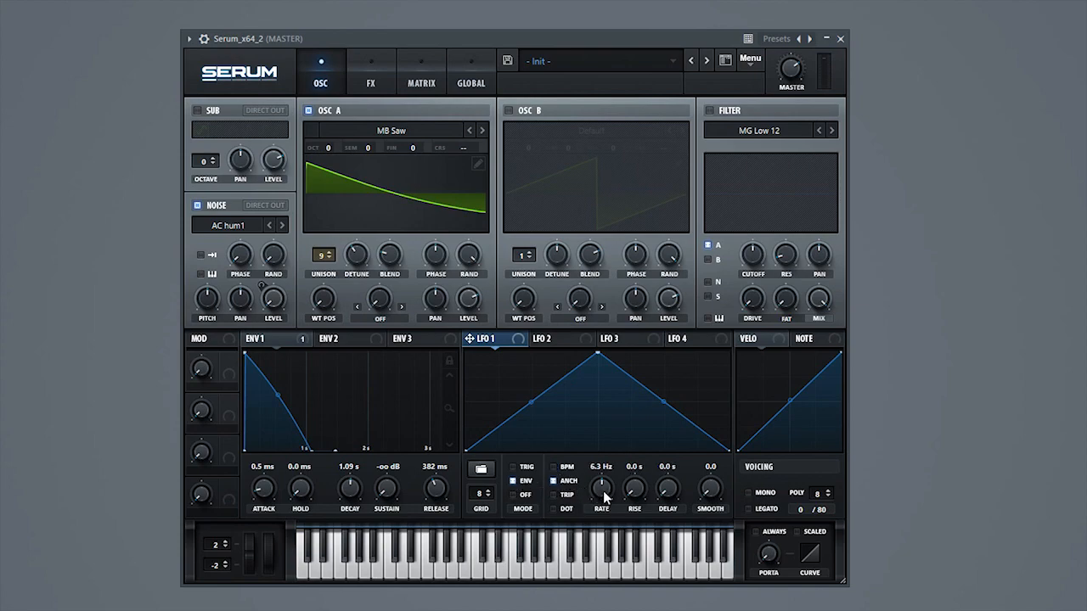
left_click_drag(599, 493, 584, 505)
- Reshape LFO 1 into a short rise and convex fall reaching zero before the midpoint, and assign it to oscillator A's level
left_click_drag(595, 353, 475, 338)
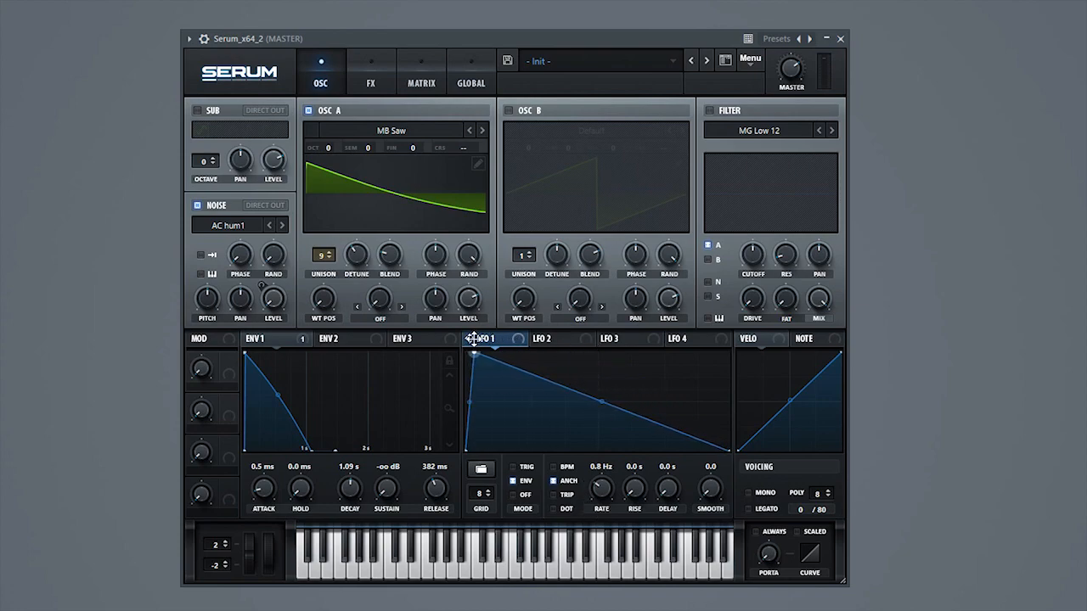
double_click(599, 439)
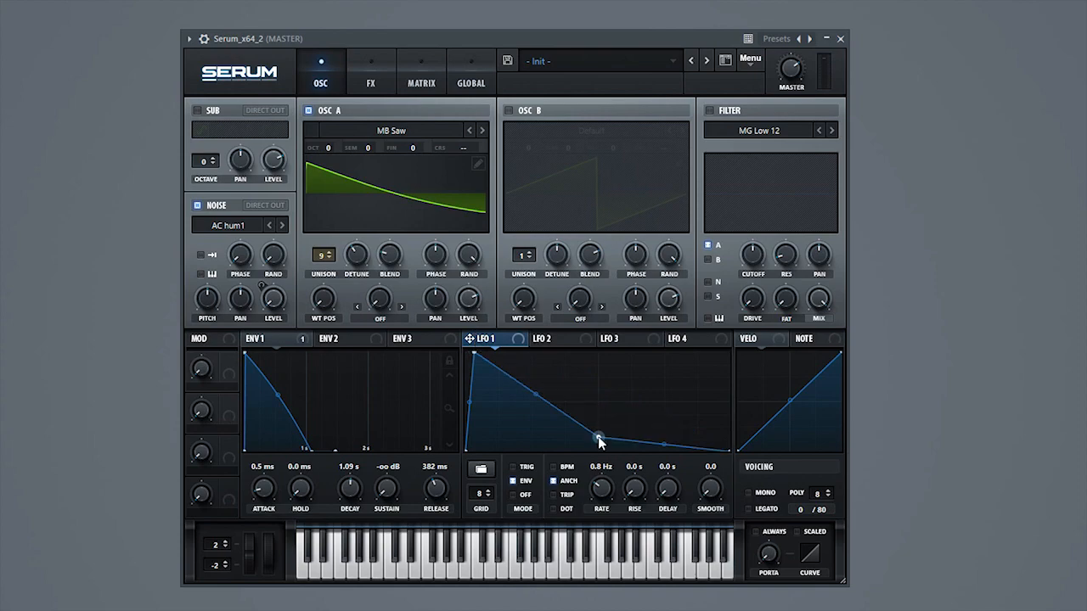
left_click_drag(599, 438, 547, 469)
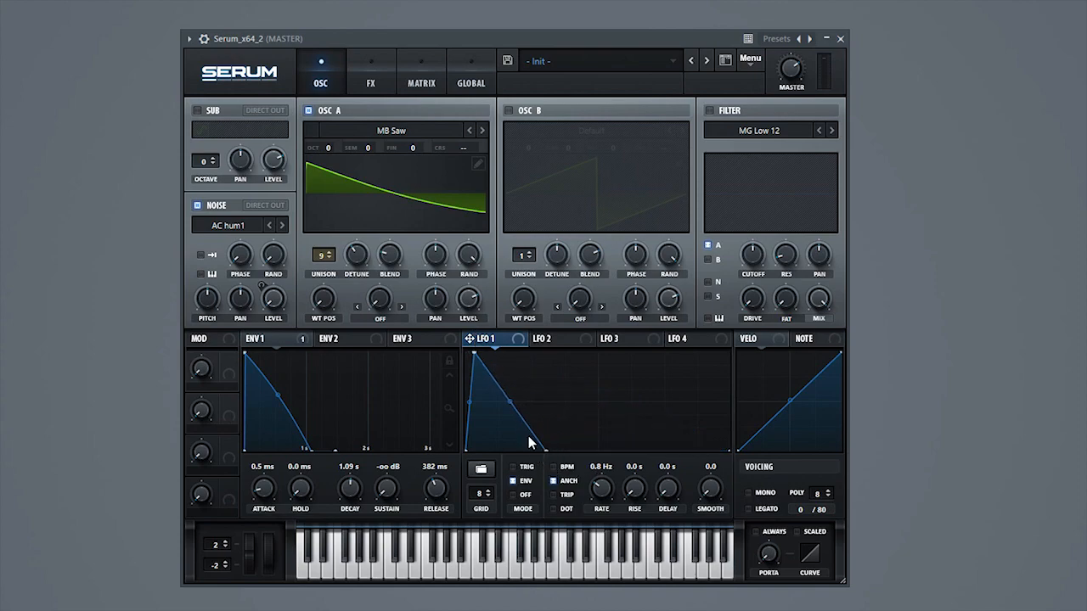
left_click_drag(513, 402, 529, 395)
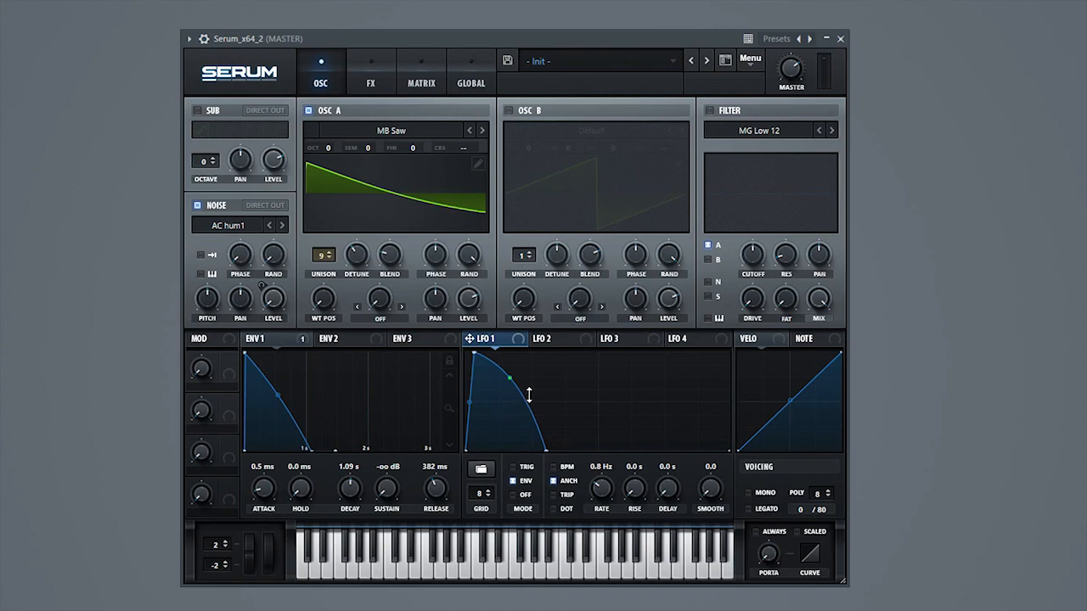
left_click_drag(544, 448, 581, 466)
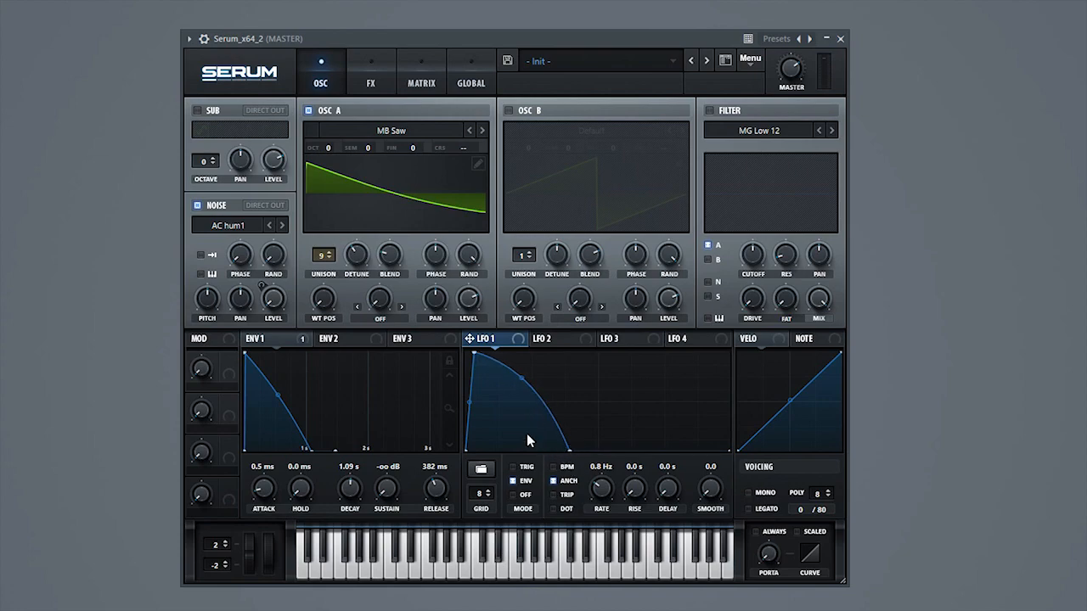
mouse_move(518, 380)
left_mouse_down()
mouse_move(516, 389)
mouse_move(532, 377)
left_mouse_up()
left_click_drag(495, 346, 469, 302)
- Enable the filter as MG Low 24 with a lowered cutoff, and route the noise oscillator through it
left_click(709, 110)
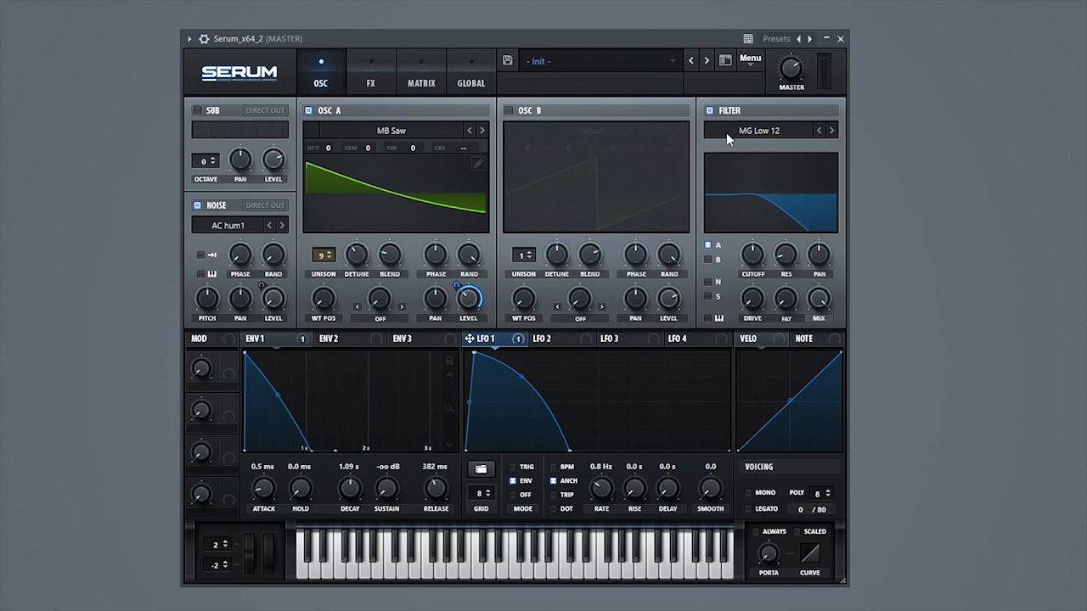
left_click(832, 130)
left_click(832, 130)
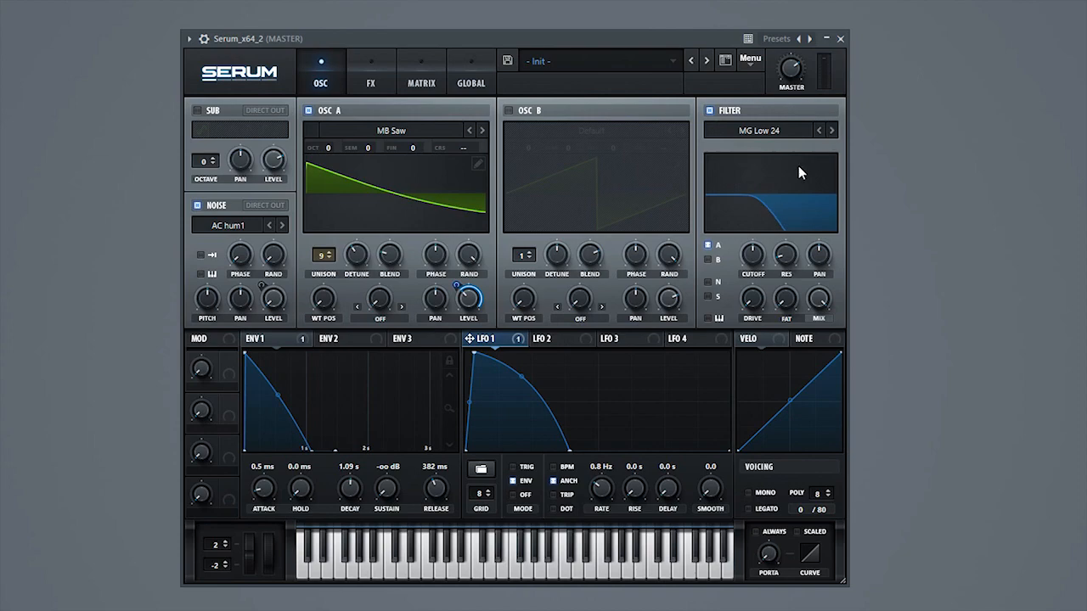
left_click_drag(753, 252, 736, 273)
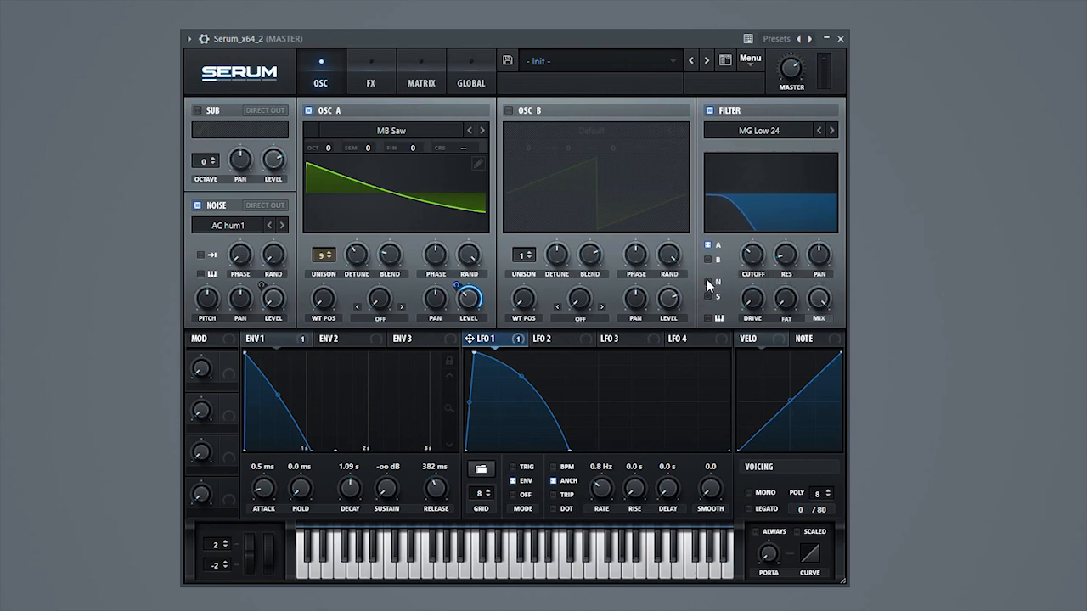
left_click(708, 282)
left_click_drag(749, 254, 751, 260)
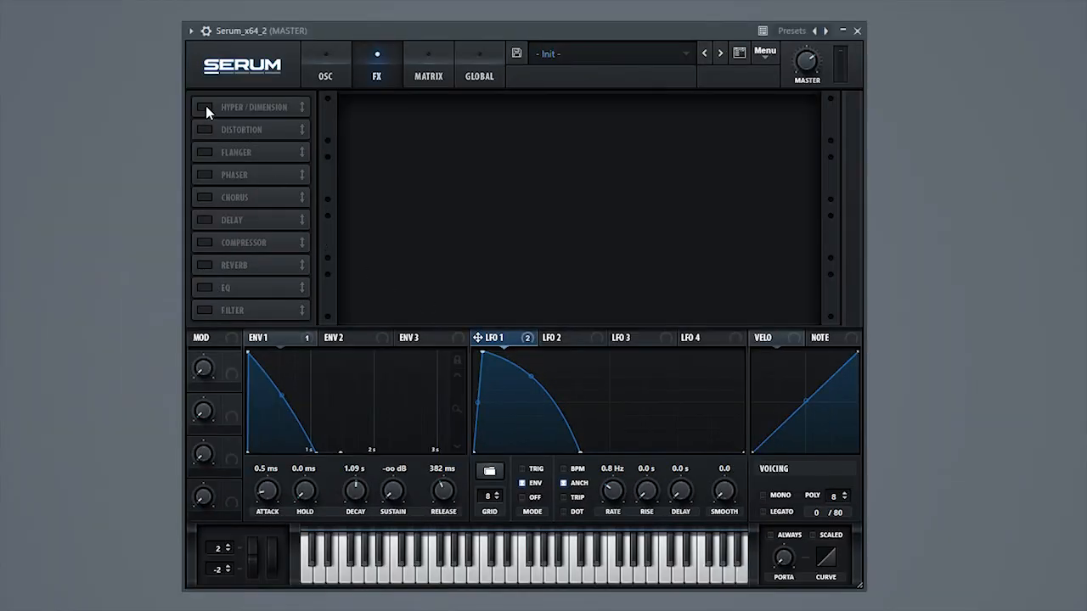
- Enable the Hyper/Dimension effect with 3 unison voices, and adjust its rate, detune and mix
left_click(205, 107)
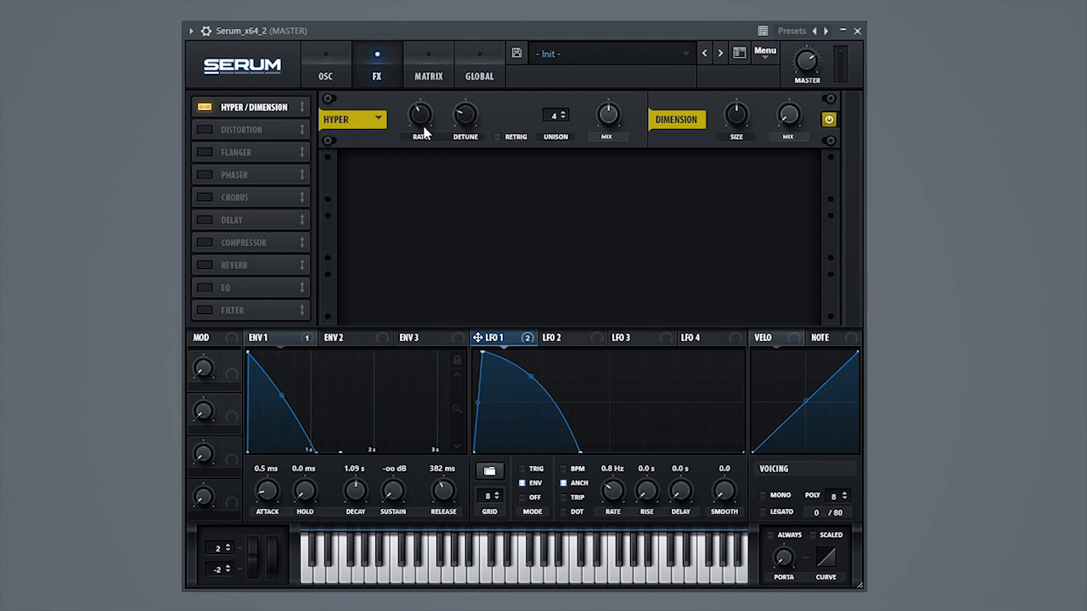
left_click_drag(414, 120, 454, 138)
mouse_move(451, 141)
left_click_drag(557, 124, 554, 137)
left_click_drag(608, 110, 594, 157)
mouse_move(731, 136)
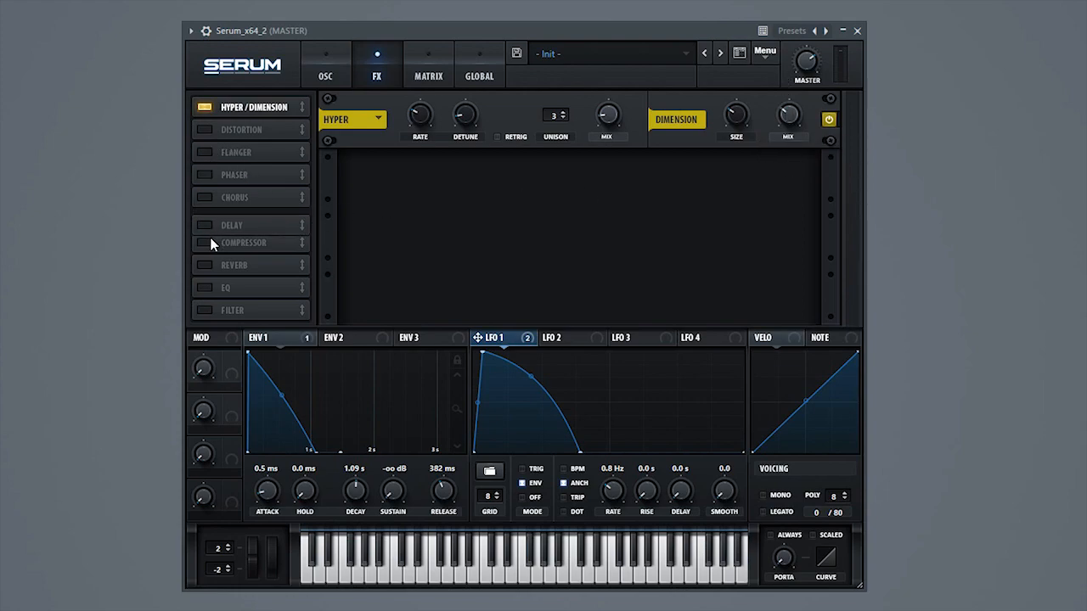
- Enable the compressor directly after Hyper/Dimension, with a lower threshold, longer release and more gain
left_click(245, 242)
left_click_drag(245, 242, 203, 127)
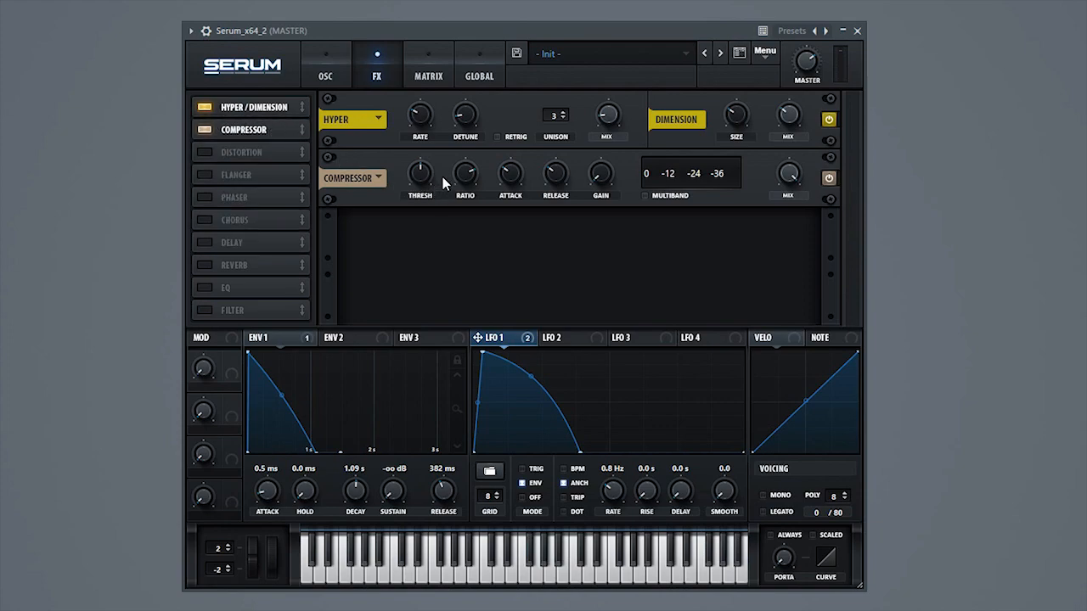
left_click_drag(419, 165, 412, 185)
left_click_drag(554, 175, 575, 70)
left_click_drag(601, 177, 598, 117)
- Enable the EQ, place it directly after the compressor, and switch its low band to a low-cut filter
left_click(203, 289)
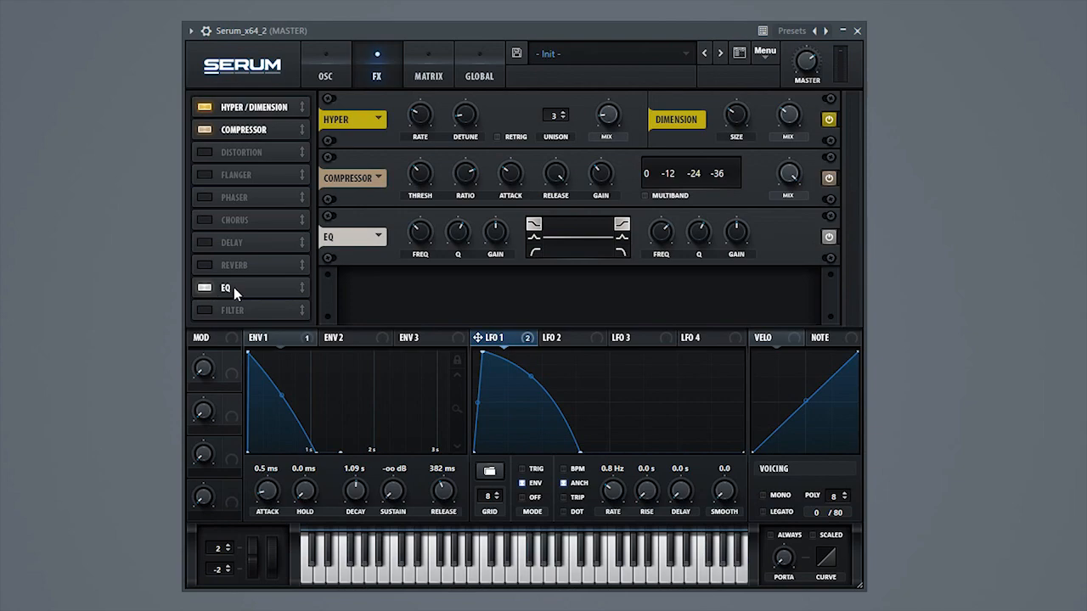
left_click_drag(234, 287, 246, 158)
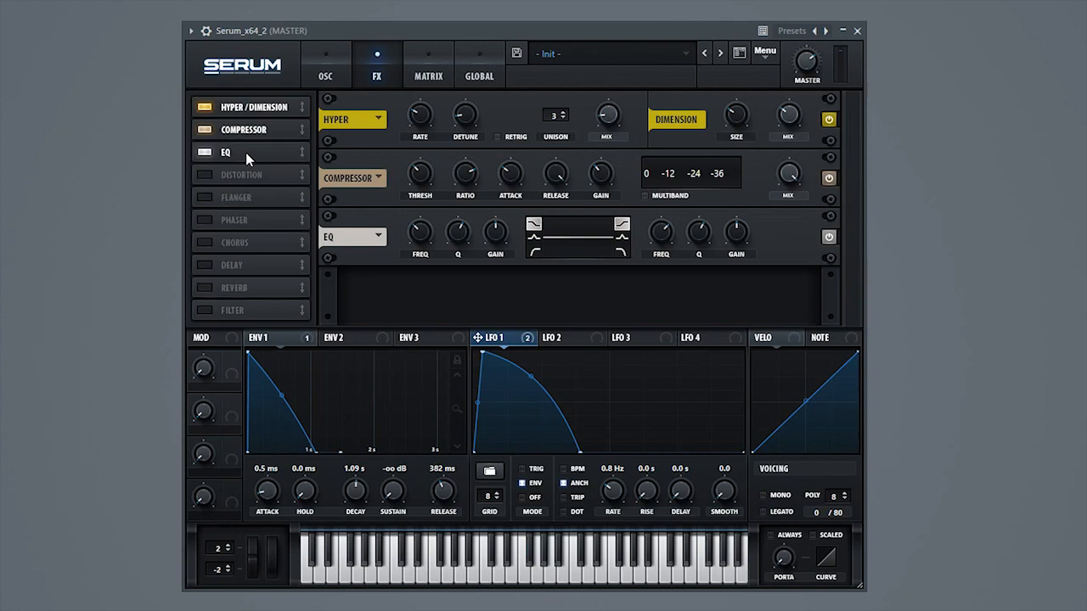
left_click(533, 253)
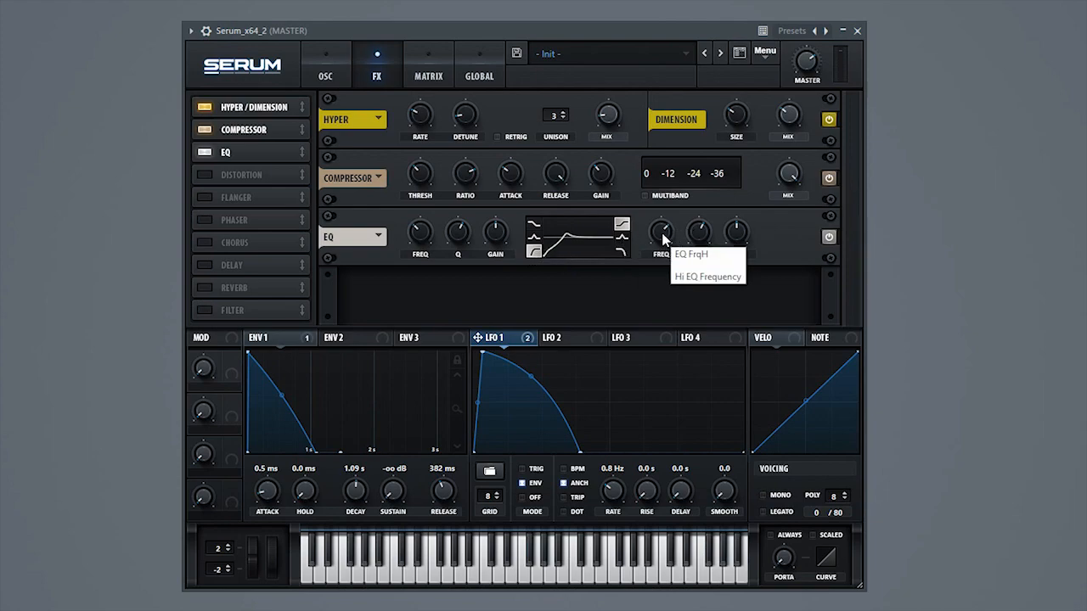
- Lower the EQ's high-band frequency, set the low-band Q to 35%, raise the high-band gain, and assign LFO 1 to the high band
left_click_drag(663, 235, 646, 273)
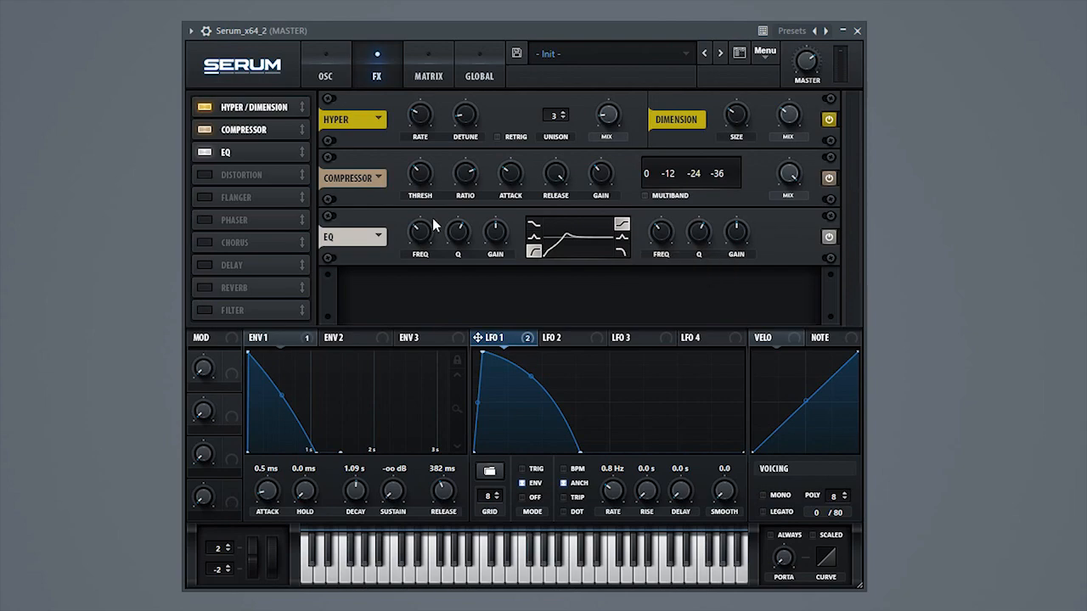
left_click_drag(447, 259, 445, 270)
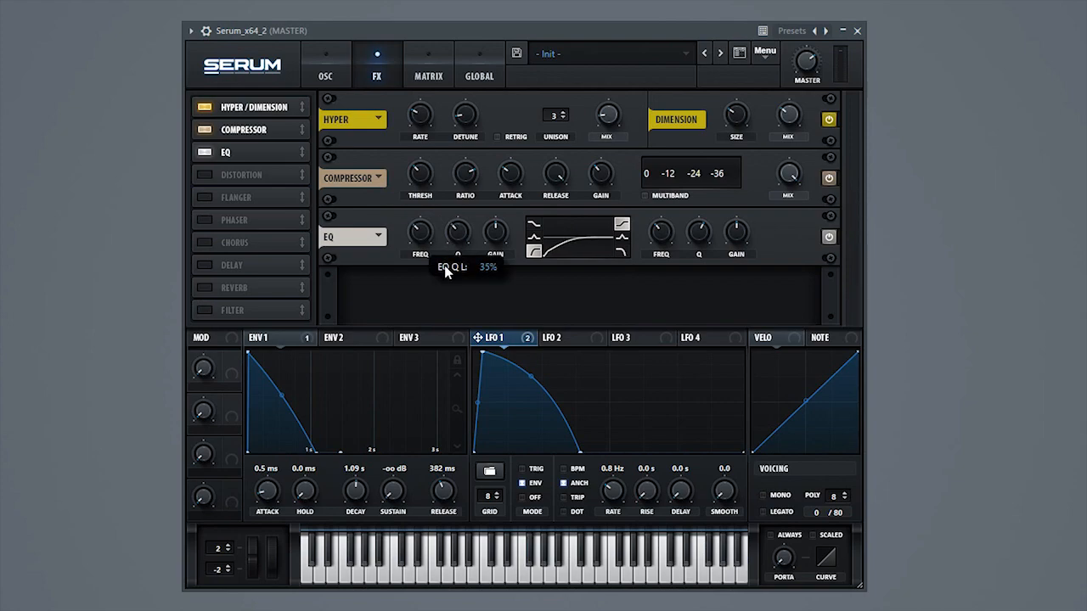
left_click_drag(733, 232, 732, 210)
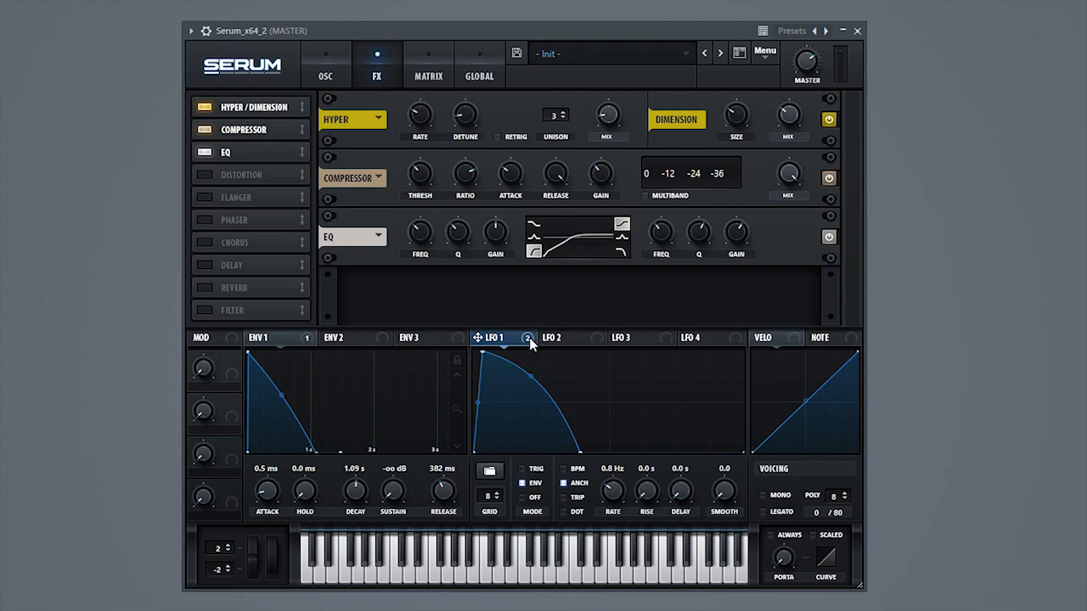
left_click_drag(529, 340, 696, 256)
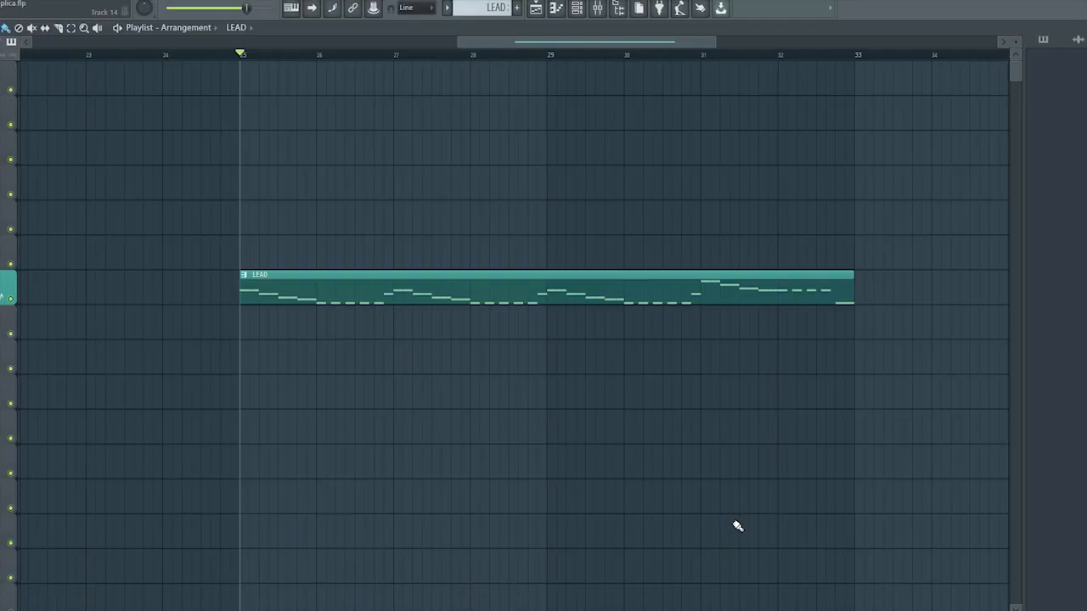
- Play the LEAD pattern in the FL Studio playlist from bar 25
key("space")
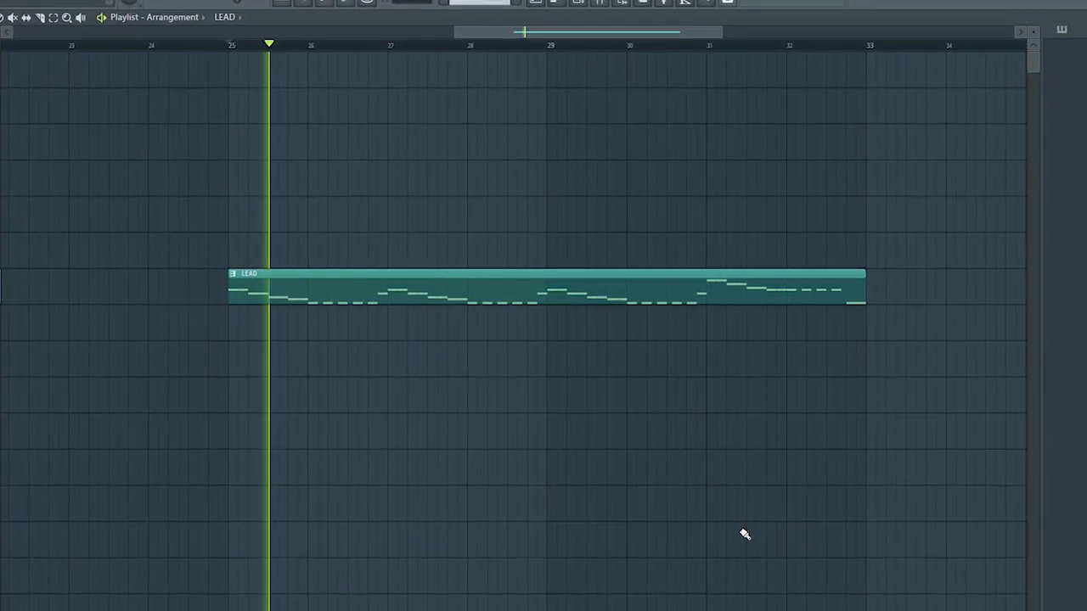